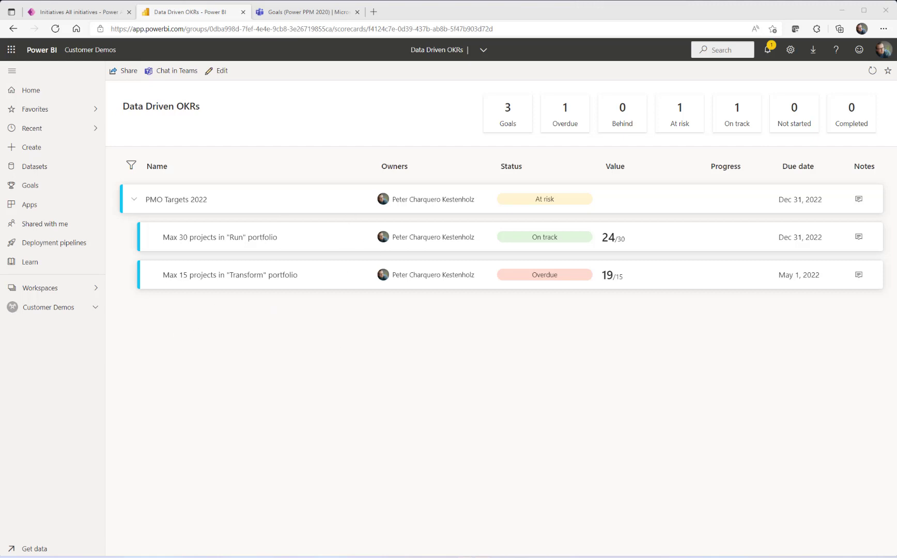
# Open the Data Driven OKRs scorecard from the goals hub and re-expand the PMO Targets 2022 group
pyautogui.click(36, 189)
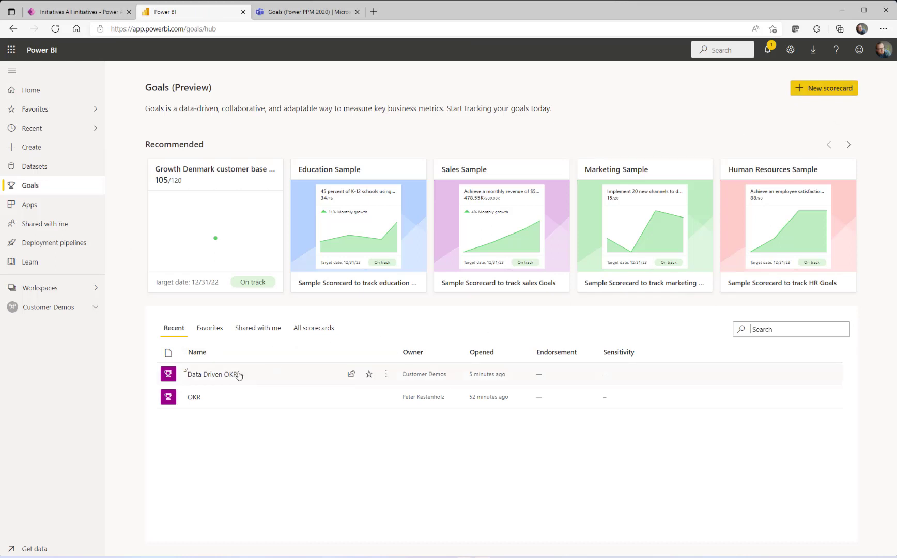
pyautogui.click(214, 375)
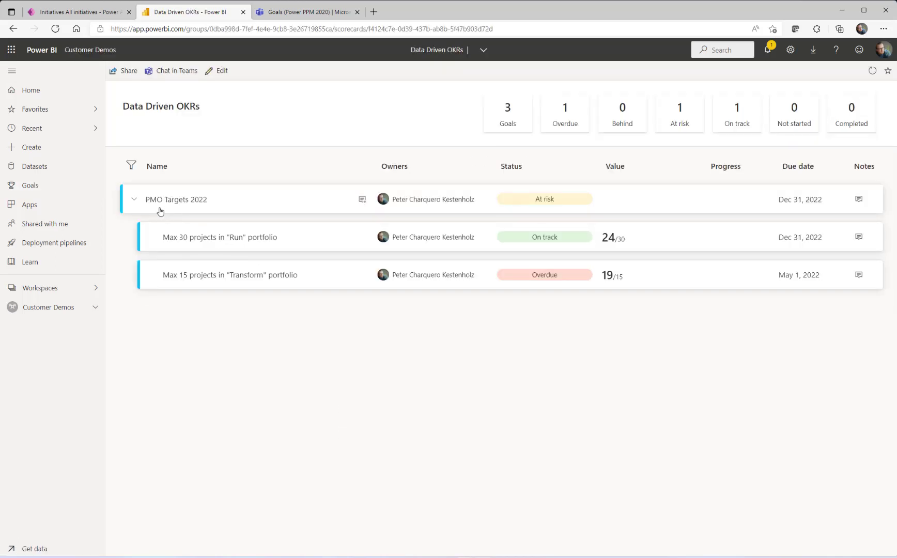
pyautogui.click(134, 199)
pyautogui.click(134, 199)
# Review the Transform portfolio goal's details and new check-in form, then close the details pane
pyautogui.click(215, 275)
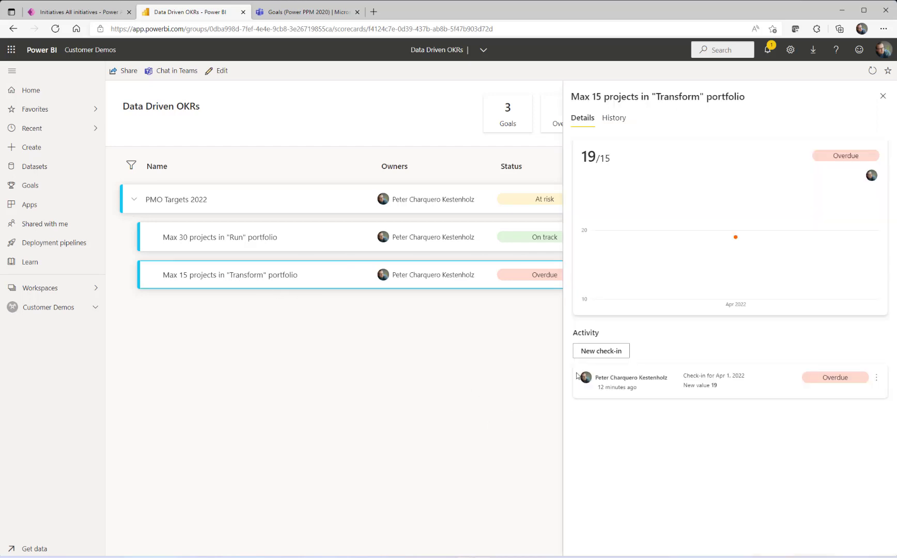
pyautogui.click(613, 352)
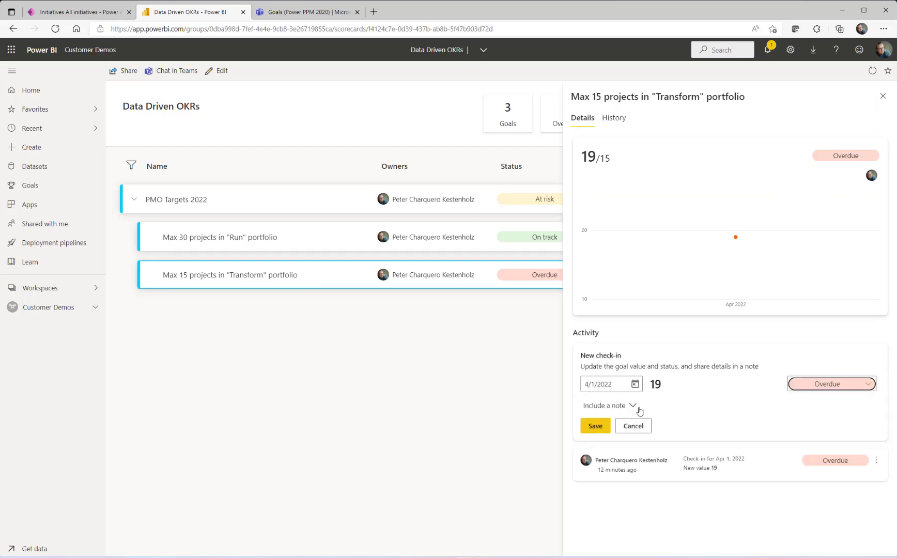
pyautogui.click(883, 96)
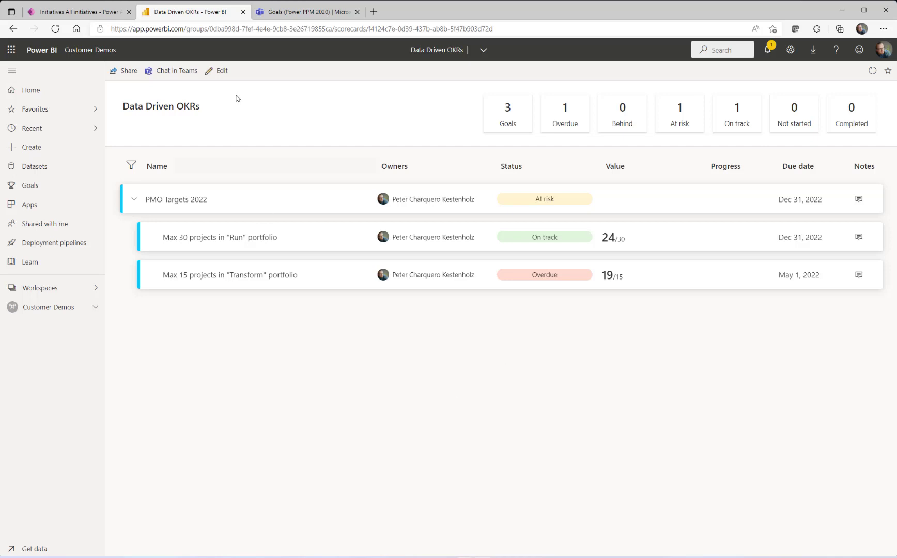
# In edit mode, add the subgoal 'Max 5 projects in red status' under PMO Targets 2022
pyautogui.click(221, 73)
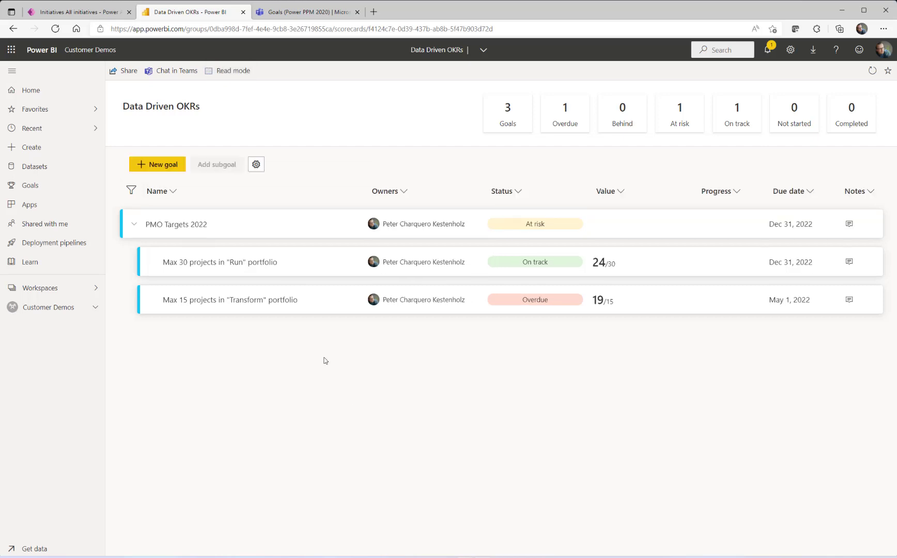
pyautogui.click(236, 226)
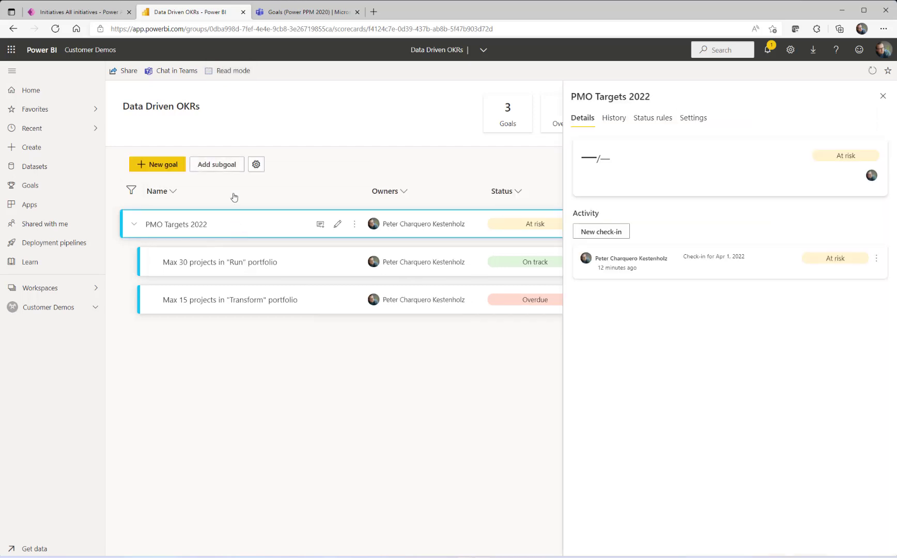
pyautogui.click(212, 165)
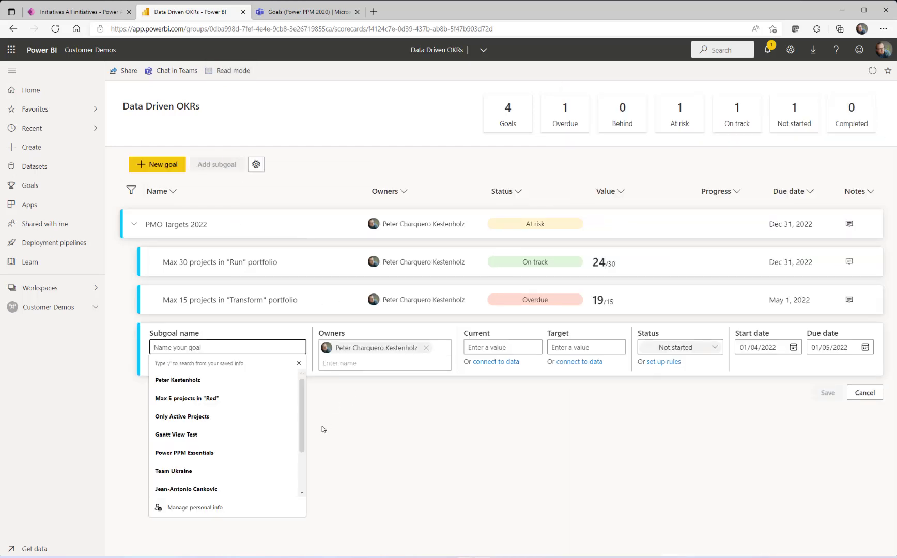
pyautogui.write('Max ')
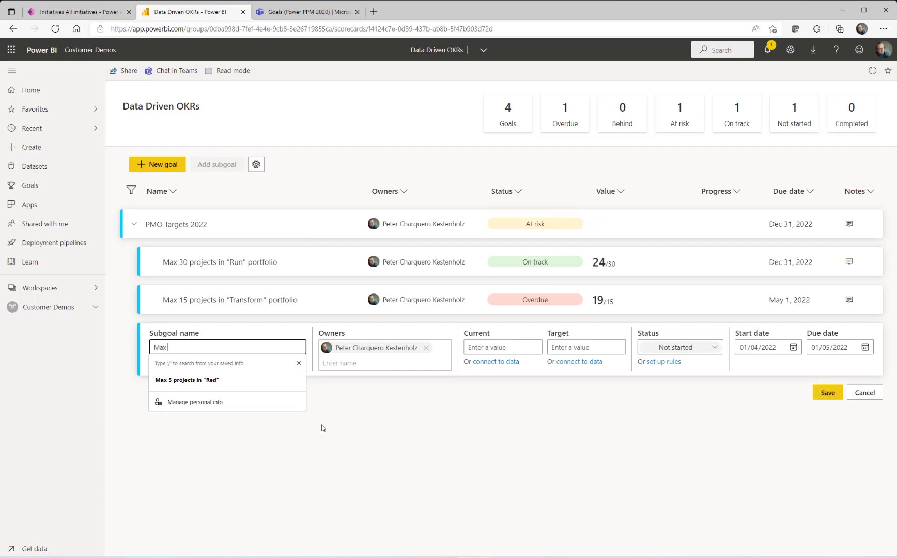
pyautogui.write('5 projects in red stat')
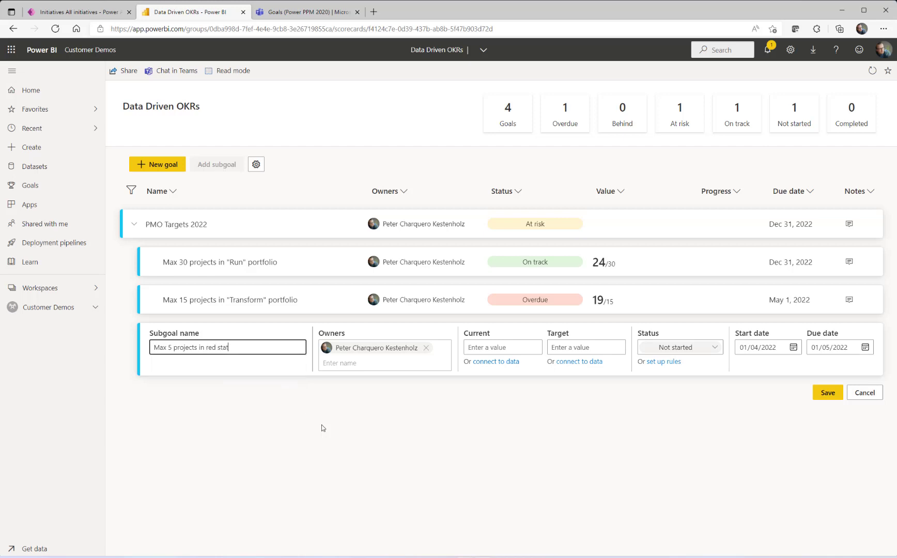
pyautogui.write('us')
pyautogui.click(322, 428)
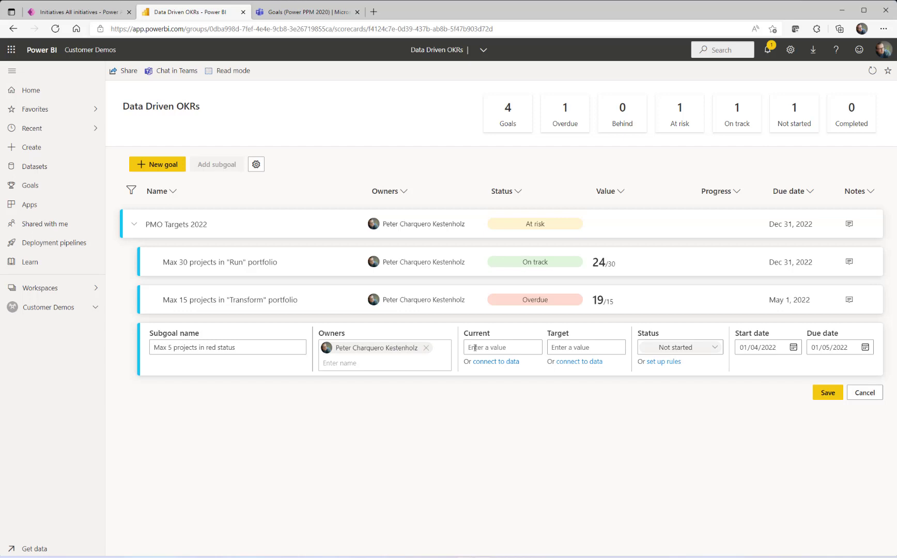
# Clear the subgoal's current and target values so both stay at 0
pyautogui.click(502, 348)
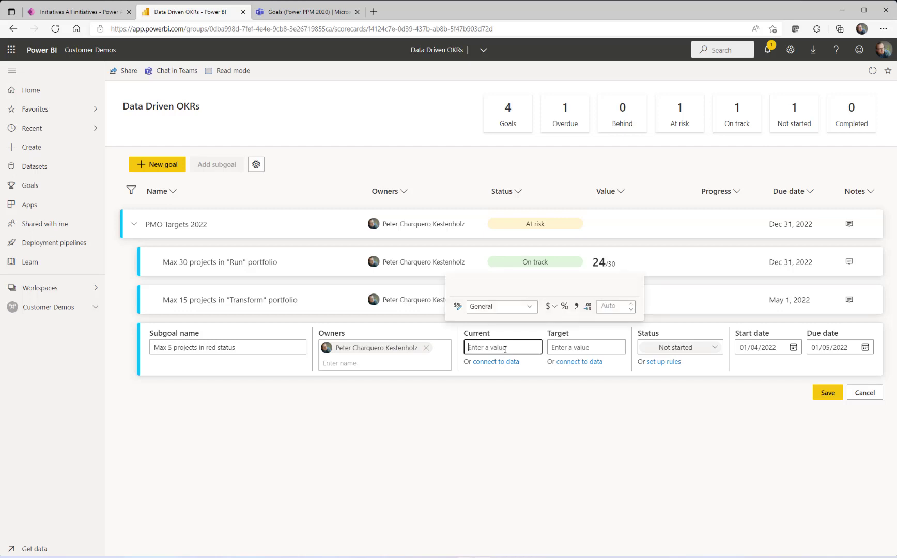
pyautogui.write('8')
pyautogui.press('Tab')
pyautogui.press('Tab')
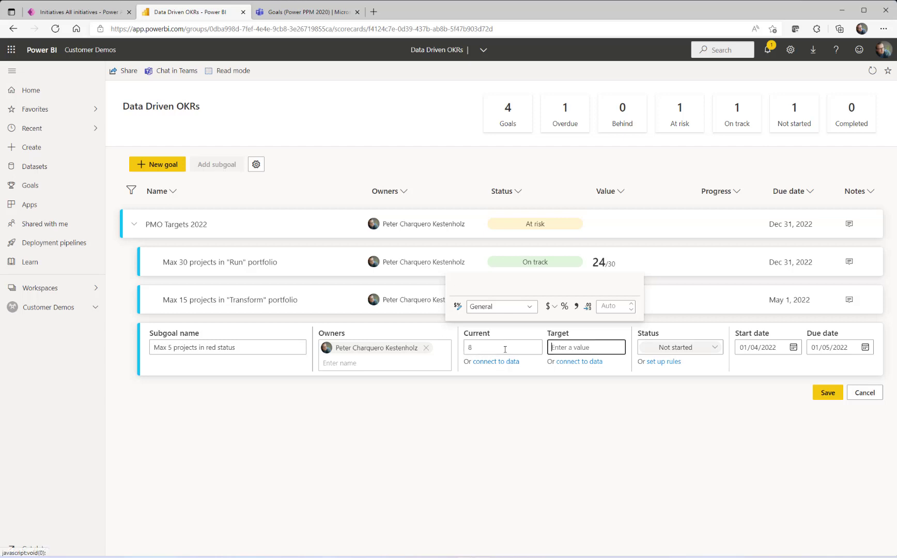
pyautogui.write('5')
pyautogui.press('BackSpace')
pyautogui.click(506, 349)
pyautogui.press('BackSpace')
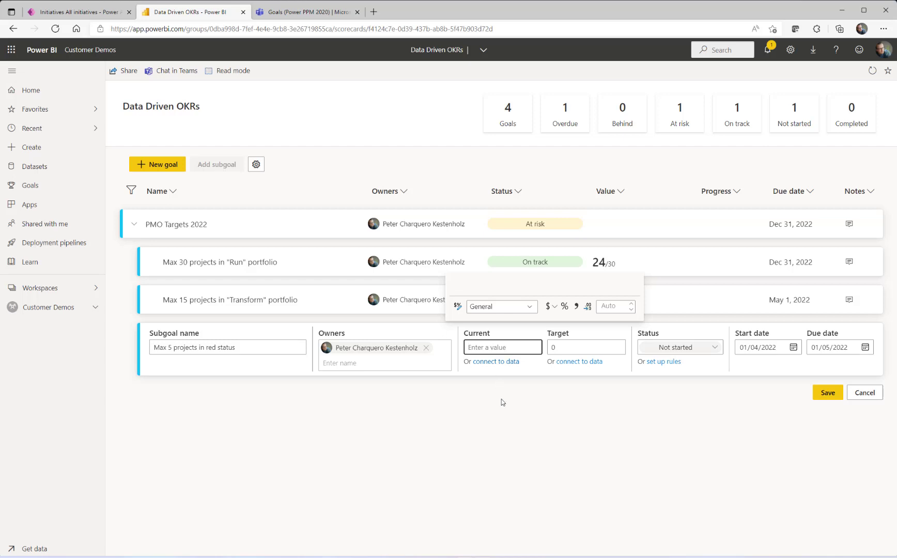
pyautogui.click(501, 399)
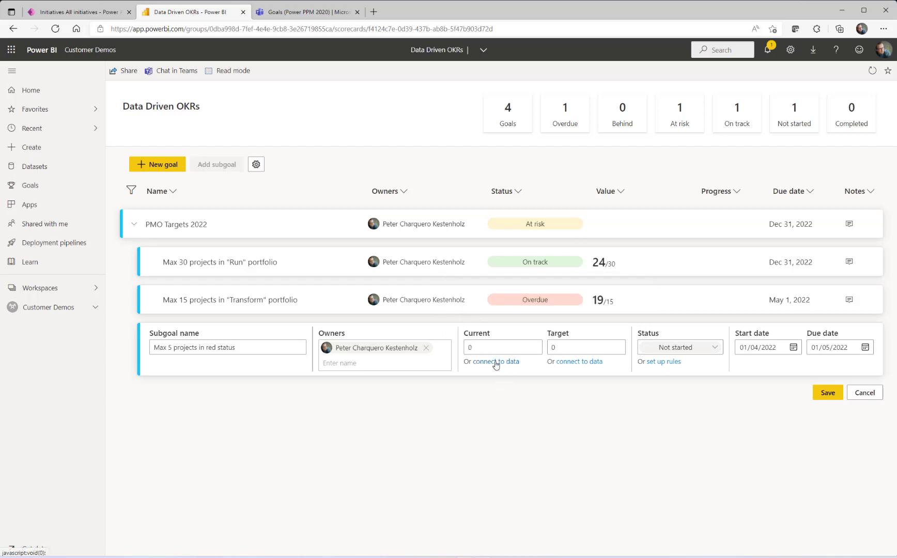
# Connect the current value to the Projects in "Red" status card (12) on the Power PPM Presales Reports Portfolio overview page
pyautogui.click(494, 362)
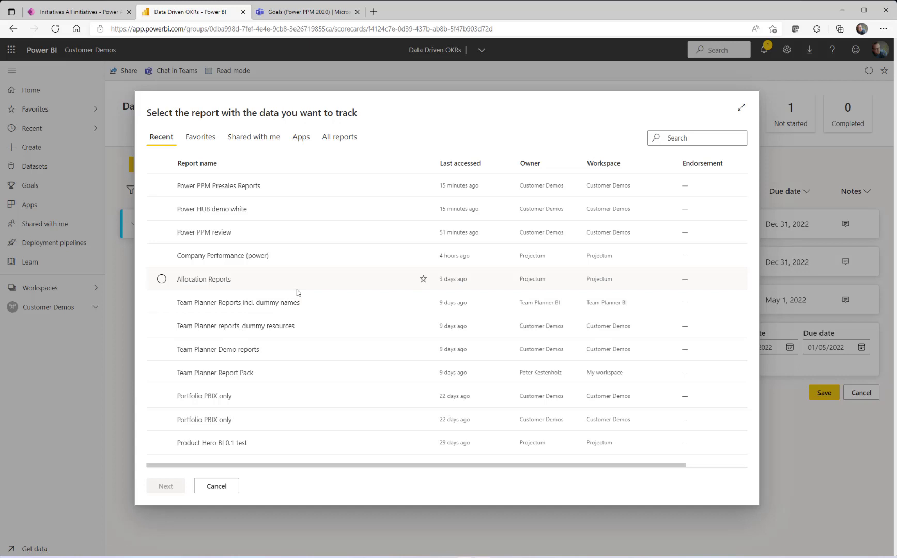
pyautogui.click(250, 188)
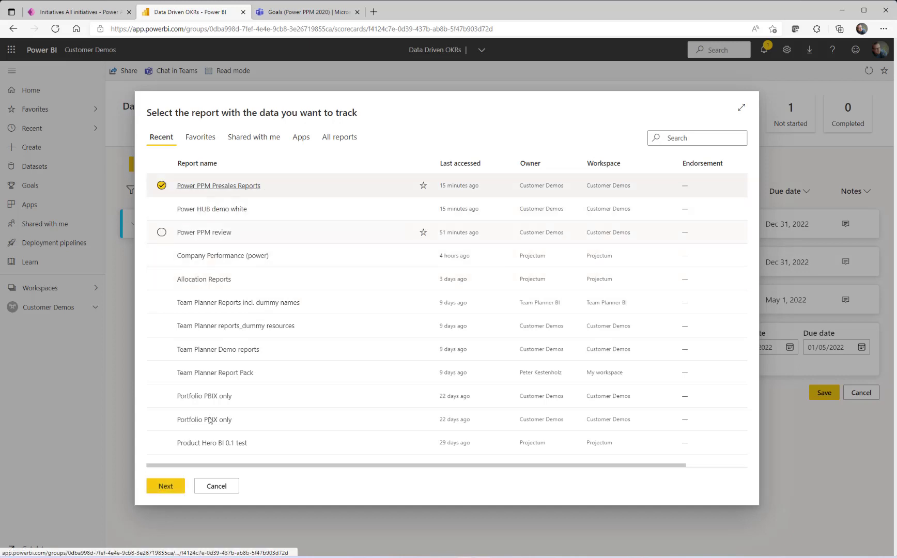
pyautogui.click(166, 486)
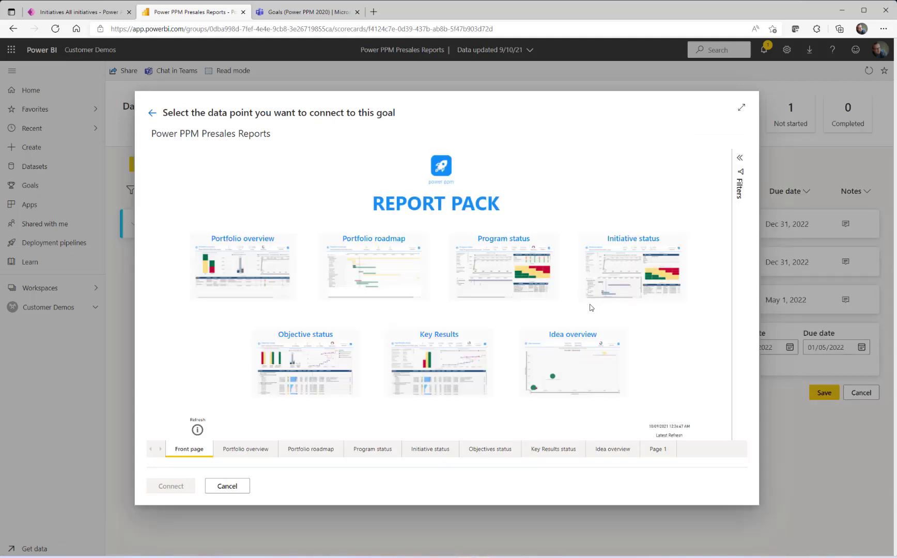
pyautogui.click(246, 453)
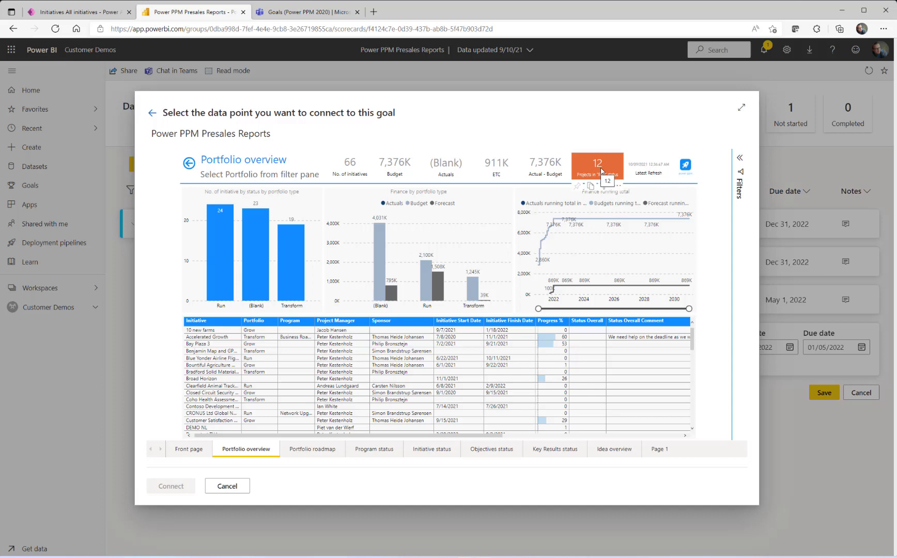
pyautogui.click(496, 172)
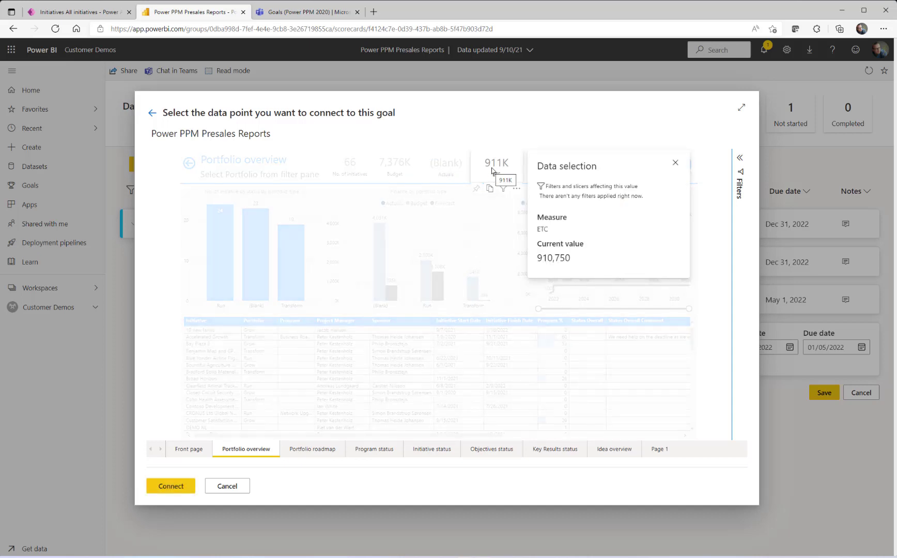
pyautogui.click(675, 163)
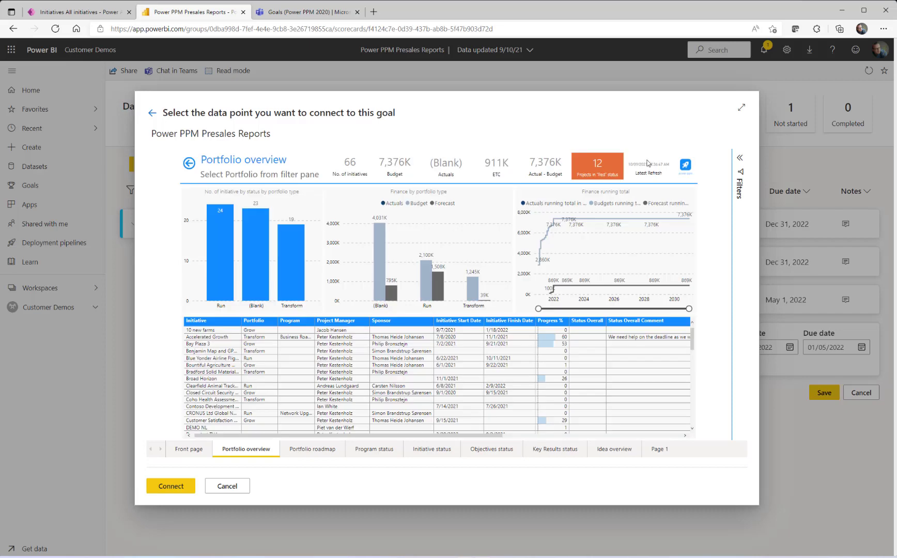
pyautogui.click(602, 165)
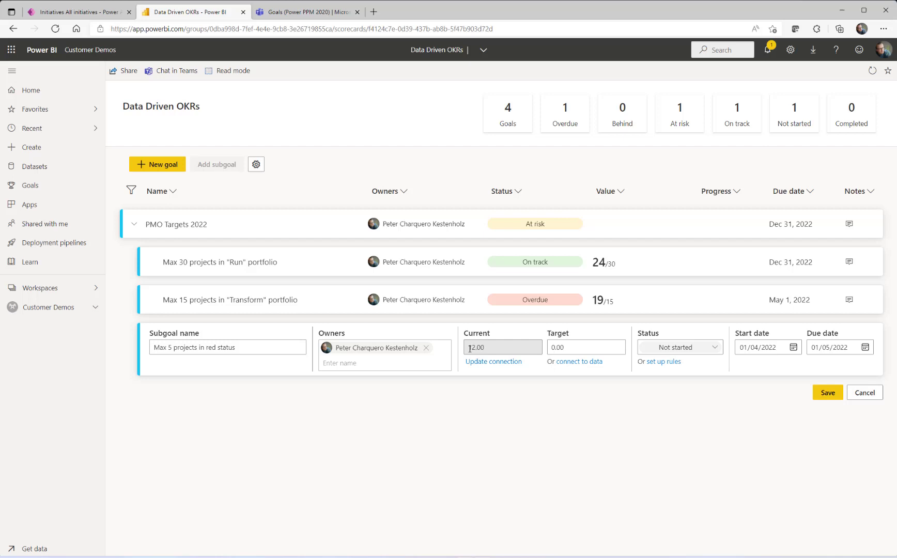
# Set the subgoal's target to 5, leaving the connected current value and status unchanged
pyautogui.doubleClick(470, 349)
pyautogui.click(509, 407)
pyautogui.doubleClick(566, 345)
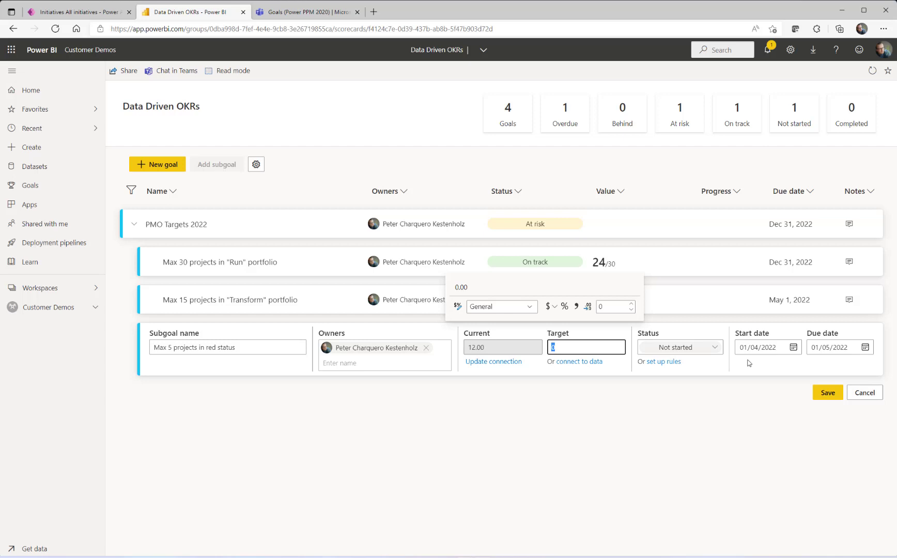
pyautogui.write('5')
pyautogui.click(710, 413)
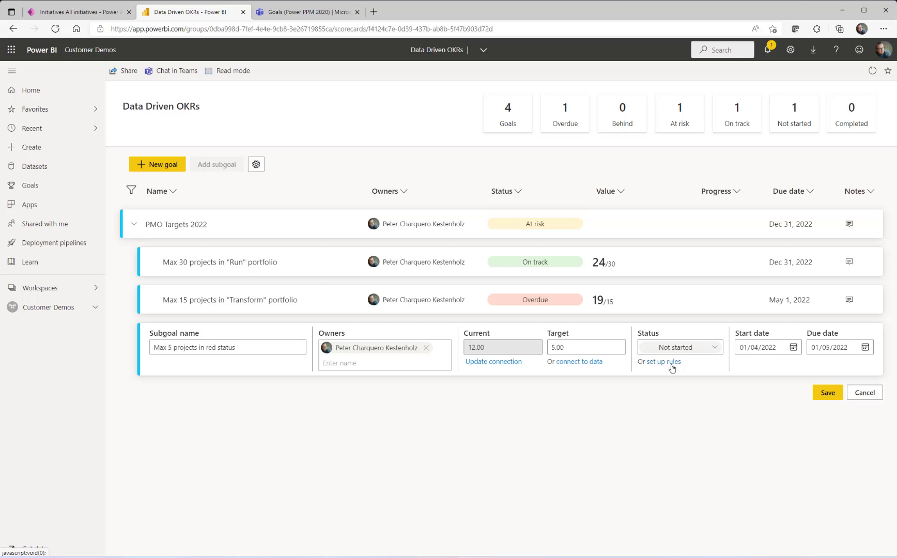
pyautogui.click(718, 353)
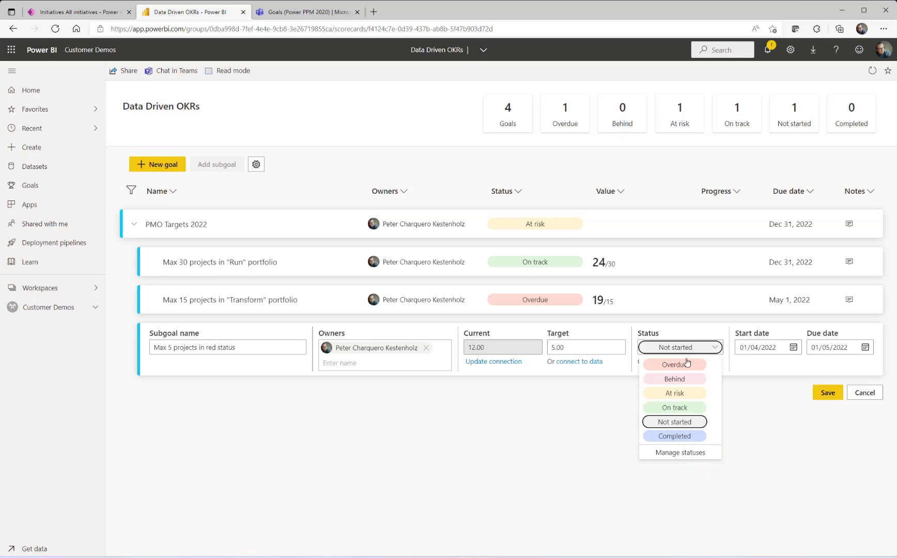
pyautogui.click(749, 425)
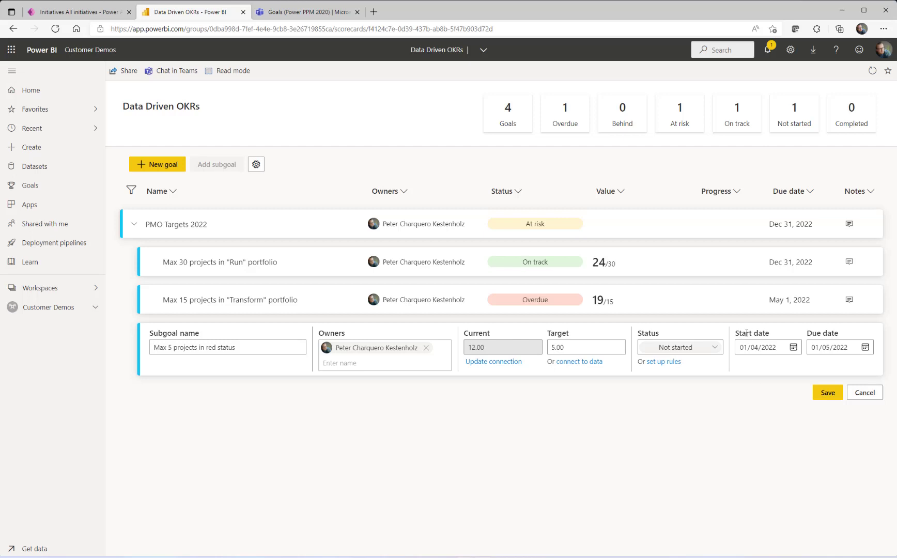
# Set the due date to November 30, 2022 and save the subgoal
pyautogui.click(866, 348)
pyautogui.scroll(-5, 848, 444)
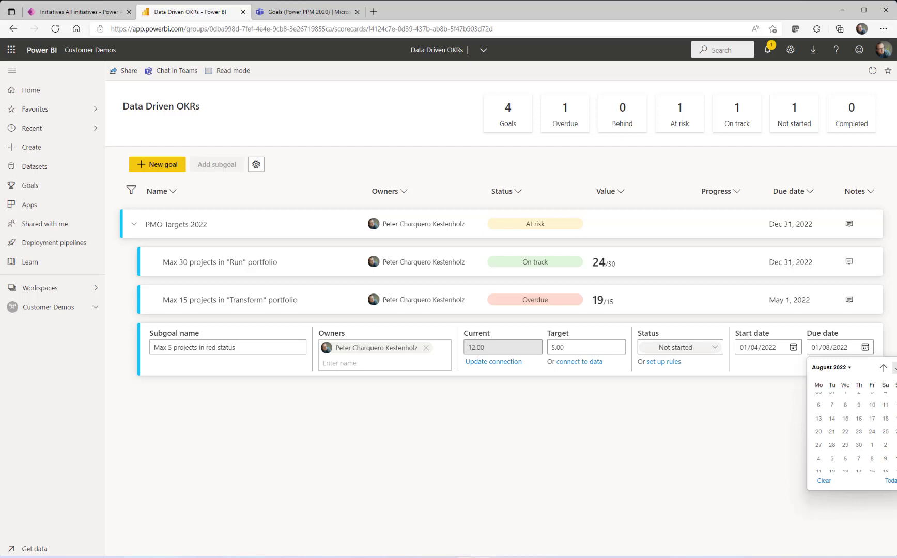
pyautogui.scroll(-1, 832, 440)
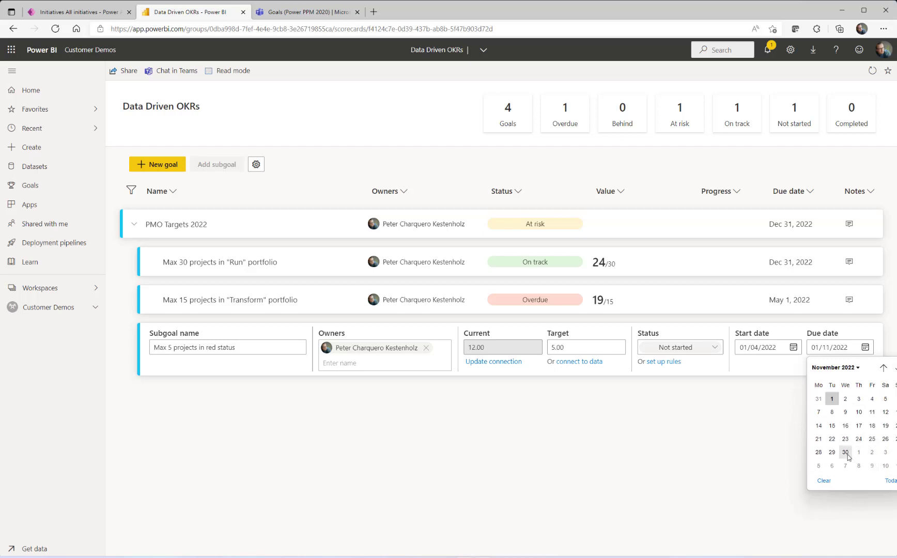
pyautogui.click(845, 454)
pyautogui.click(827, 394)
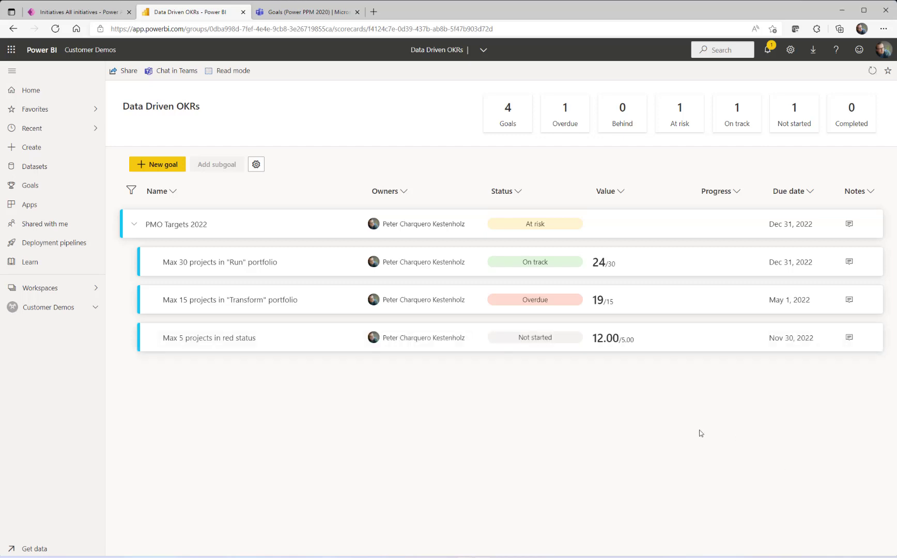
# Edit the Max 5 projects in red status subgoal, browse its Details and History, and draft a new status rule
pyautogui.moveTo(381, 350)
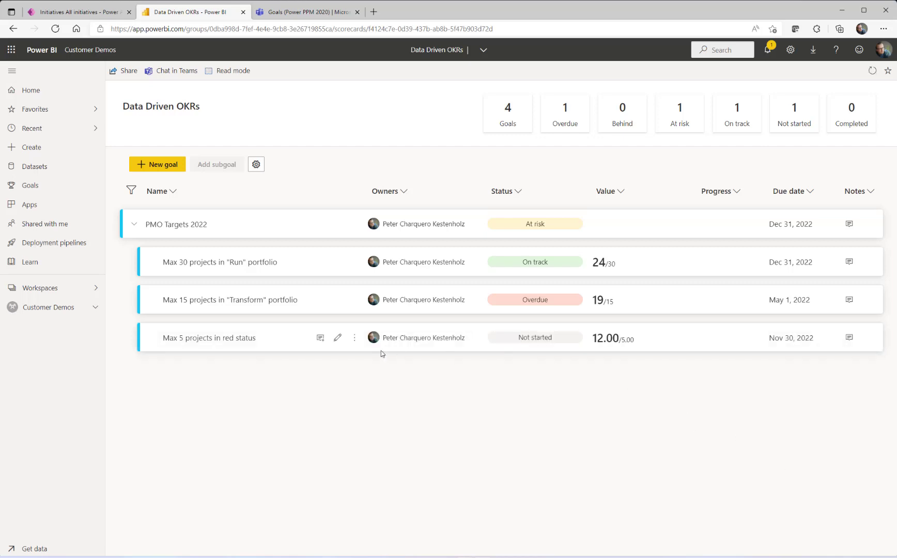
pyautogui.click(338, 339)
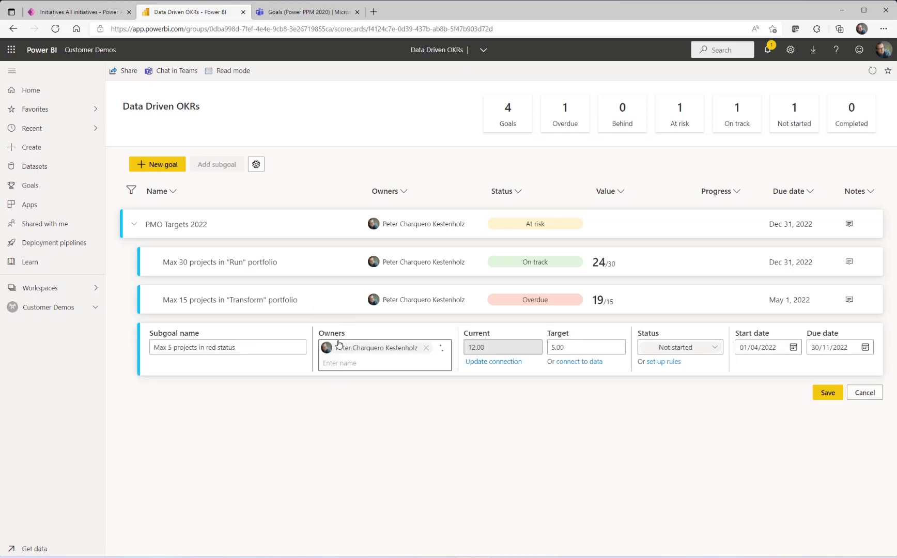
pyautogui.click(671, 363)
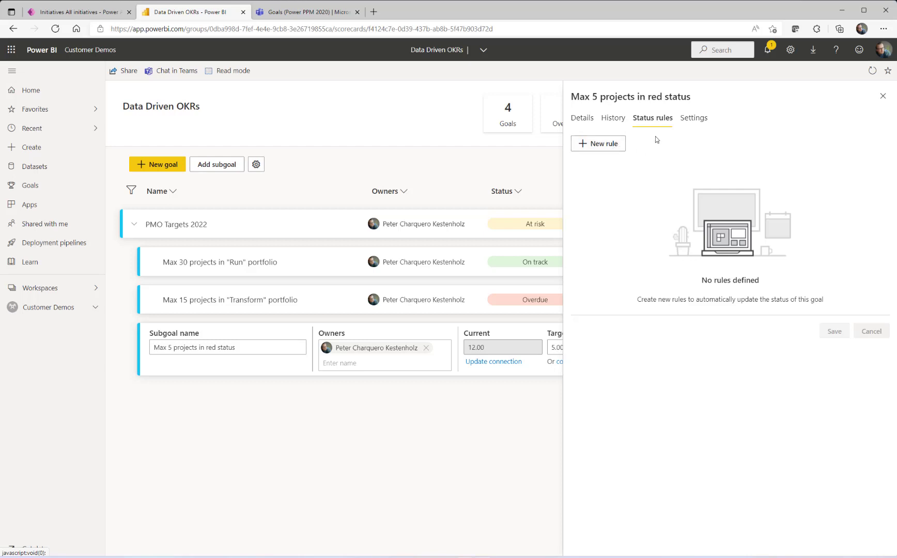
pyautogui.click(584, 119)
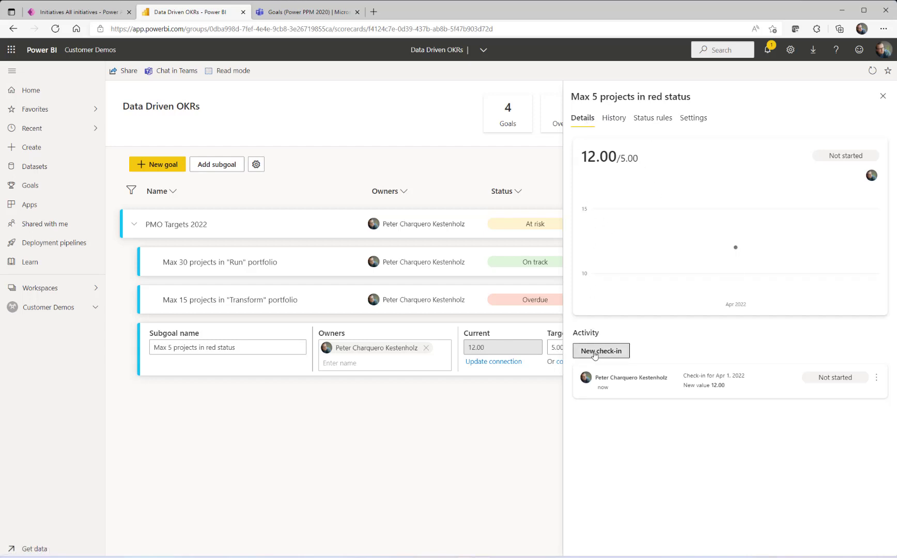
pyautogui.click(614, 118)
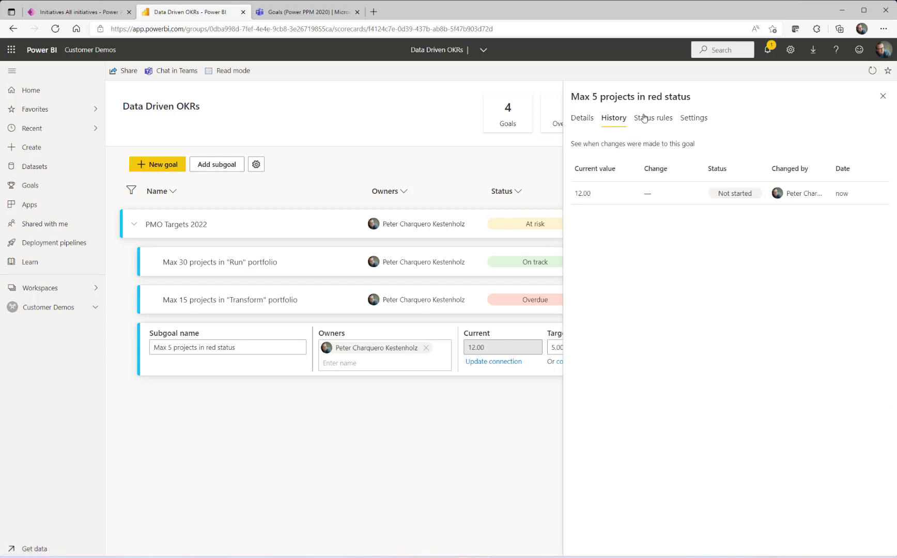
pyautogui.click(648, 121)
pyautogui.click(604, 145)
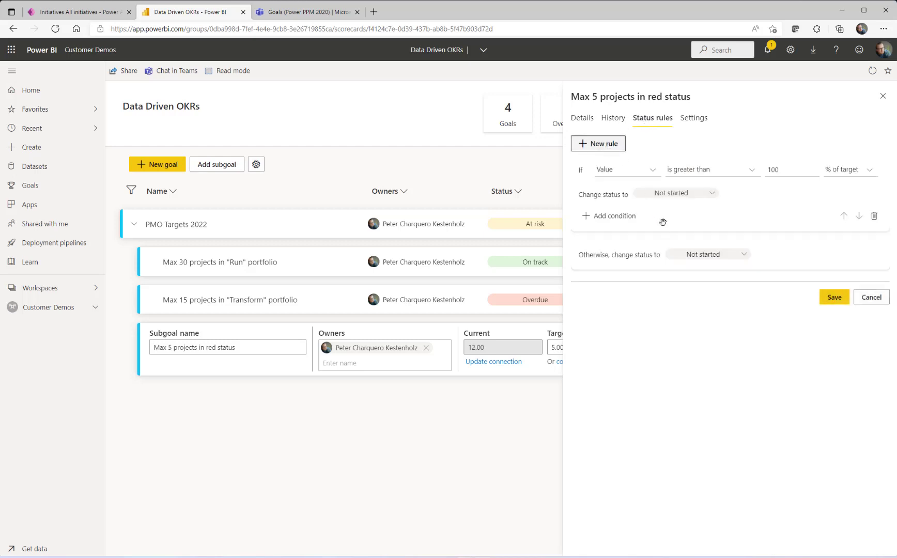
# Discard the draft rule, set the tracking frequency to Daily in Settings, and save the subgoal
pyautogui.click(865, 296)
pyautogui.click(692, 117)
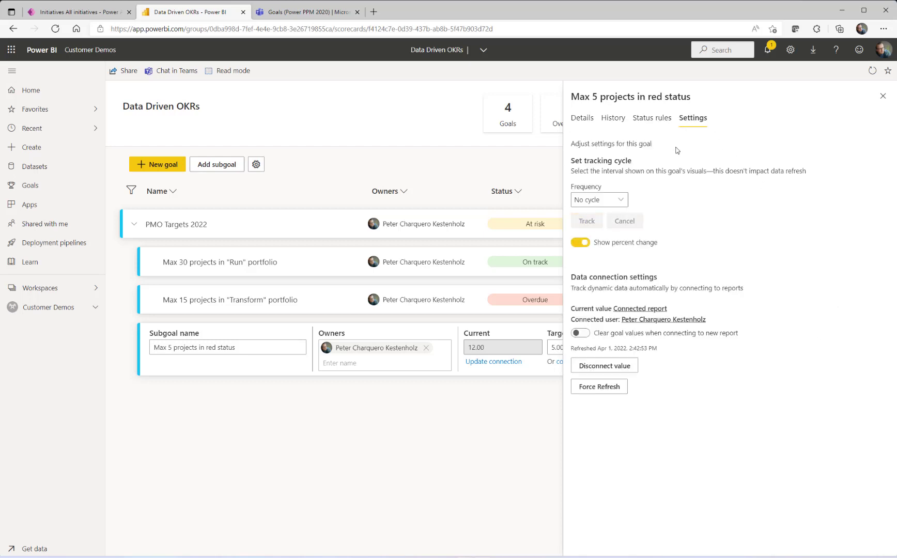
pyautogui.moveTo(572, 186); pyautogui.dragTo(642, 191)
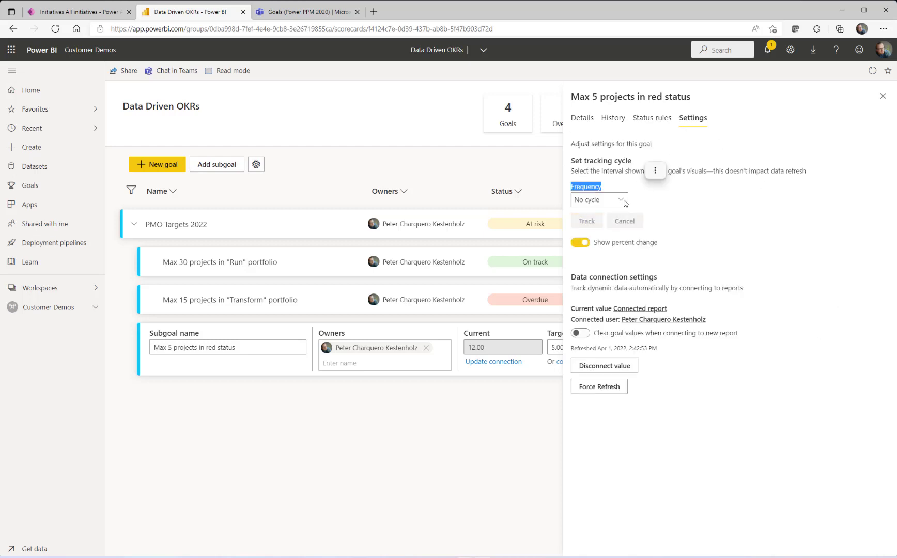
pyautogui.click(623, 205)
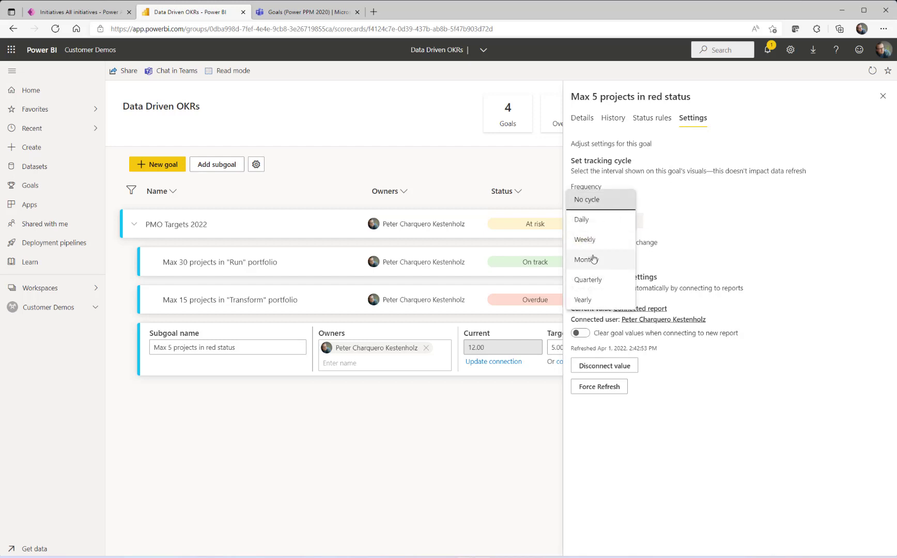
pyautogui.click(611, 229)
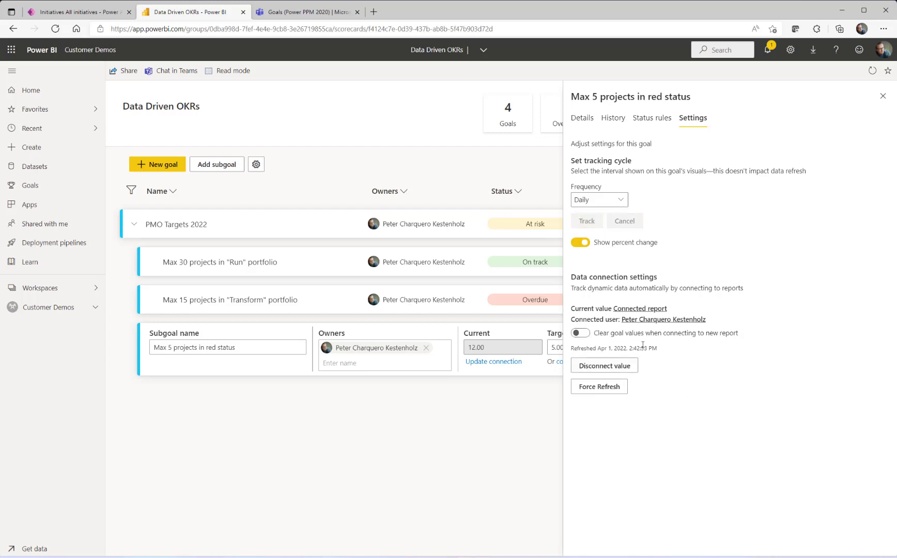
pyautogui.click(883, 97)
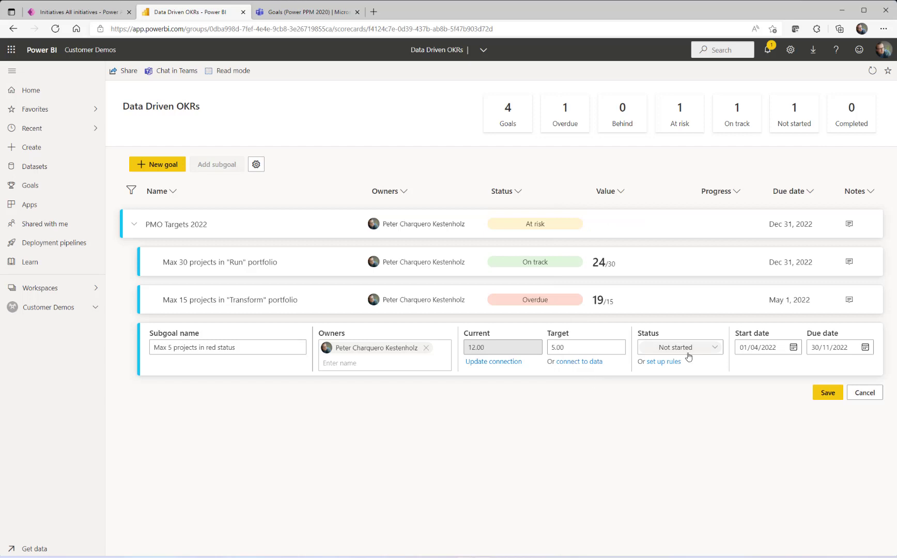
pyautogui.click(828, 393)
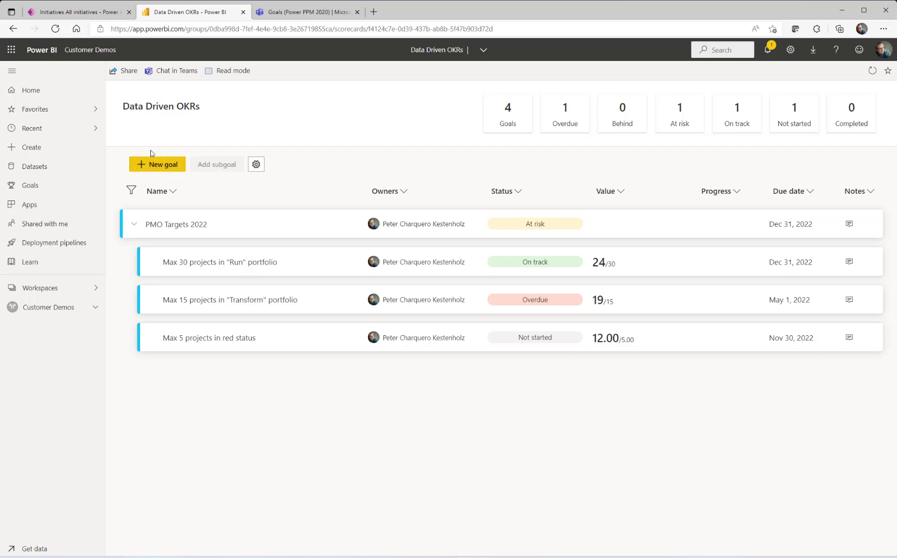
# Create the top-level goal 'manual test' with current value 10 and target 50, and save it
pyautogui.click(161, 164)
pyautogui.write('manual test')
pyautogui.click(376, 485)
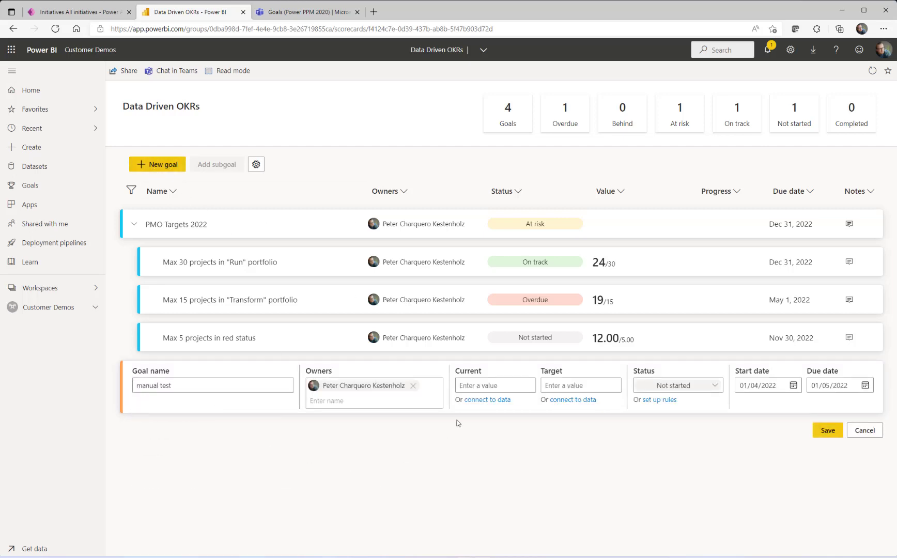
pyautogui.click(492, 385)
pyautogui.write('10')
pyautogui.click(573, 385)
pyautogui.write('50')
pyautogui.click(740, 439)
pyautogui.click(827, 431)
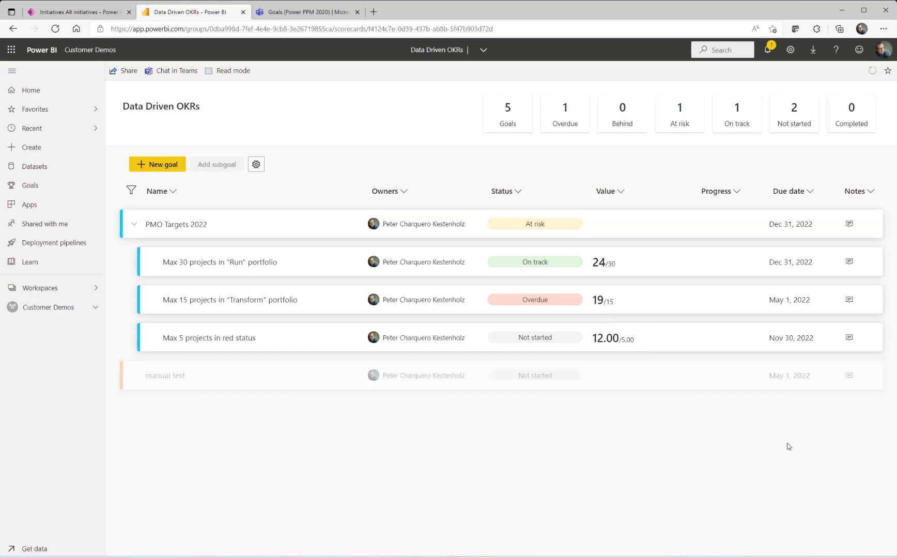
# Check in the manual test goal at 15 with status On track, then close its details
pyautogui.click(175, 377)
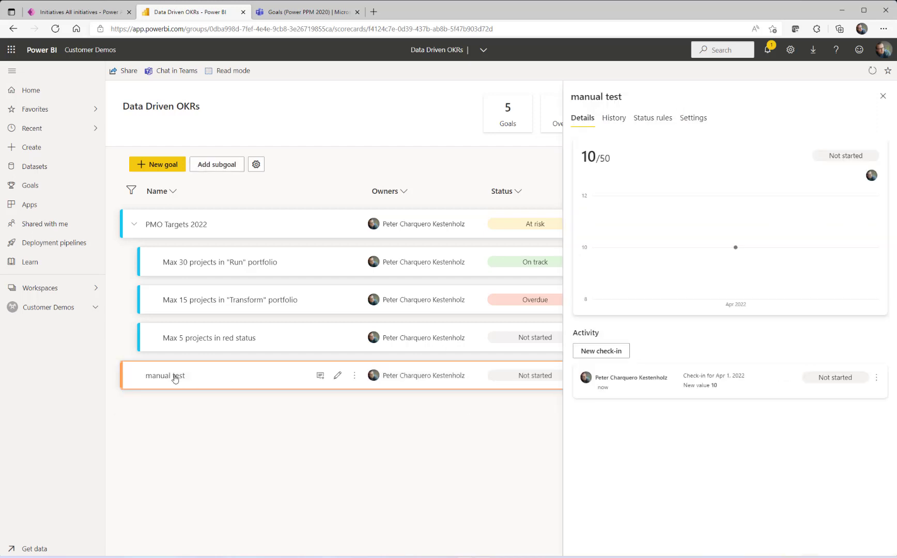
pyautogui.click(620, 351)
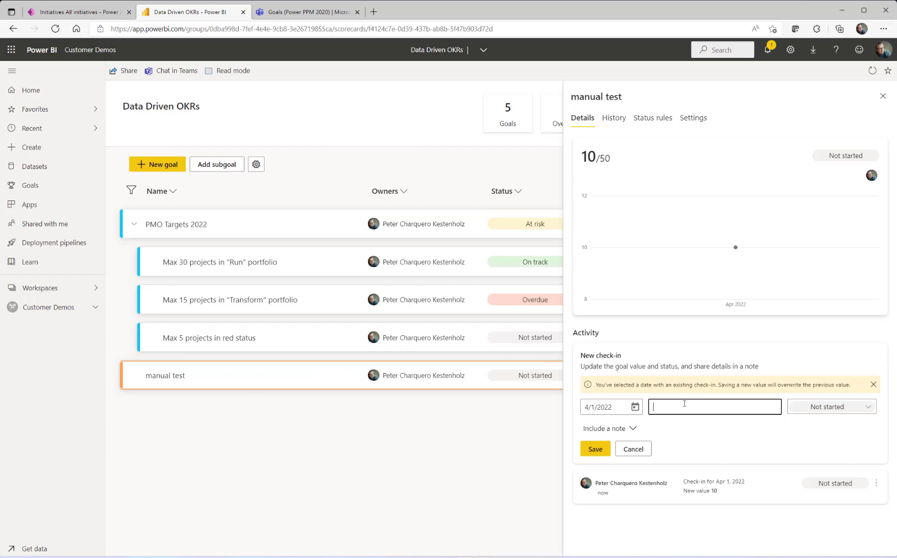
pyautogui.write('5')
pyautogui.click(832, 406)
pyautogui.click(826, 468)
pyautogui.click(595, 449)
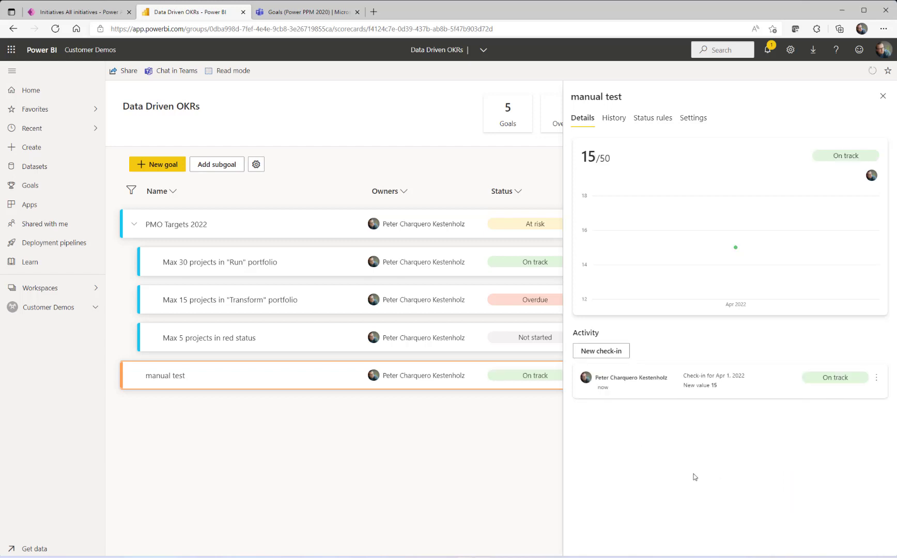
pyautogui.click(883, 96)
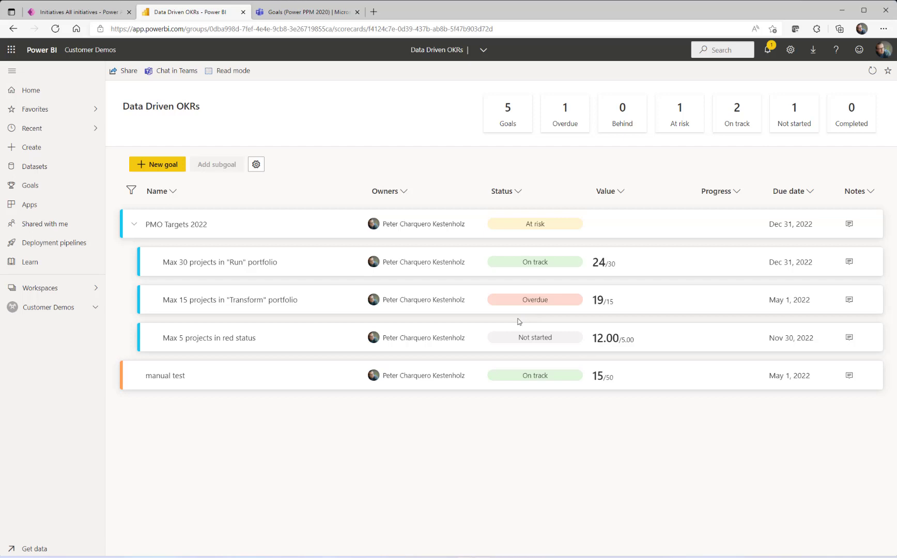
# Reload the Data Driven OKRs tab in the Teams Goals channel to show five goals, then begin adding a Power BI tab
pyautogui.click(308, 15)
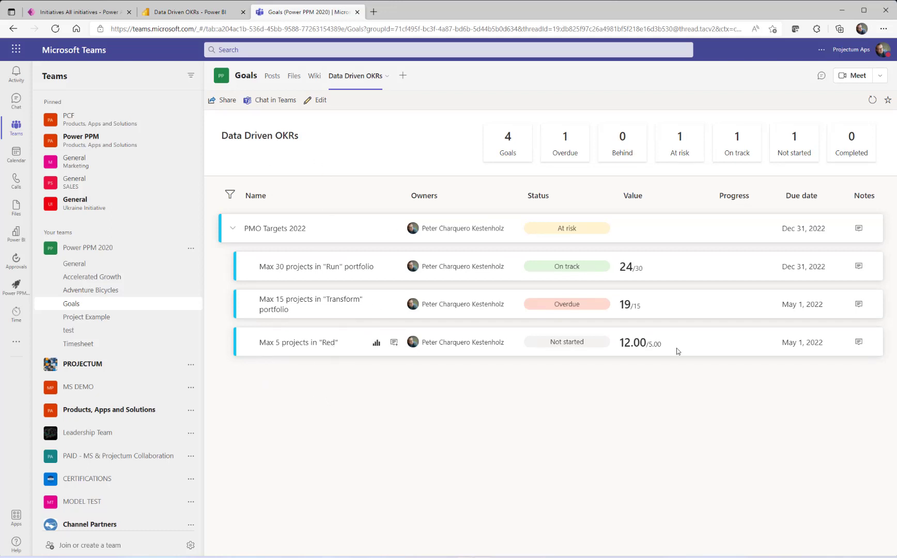
pyautogui.click(158, 304)
pyautogui.click(364, 77)
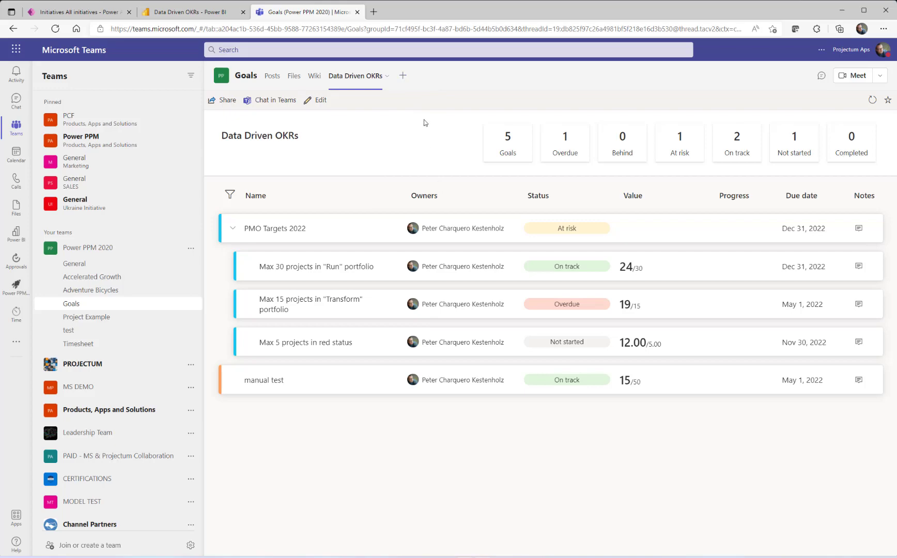
pyautogui.click(403, 76)
pyautogui.press('Escape')
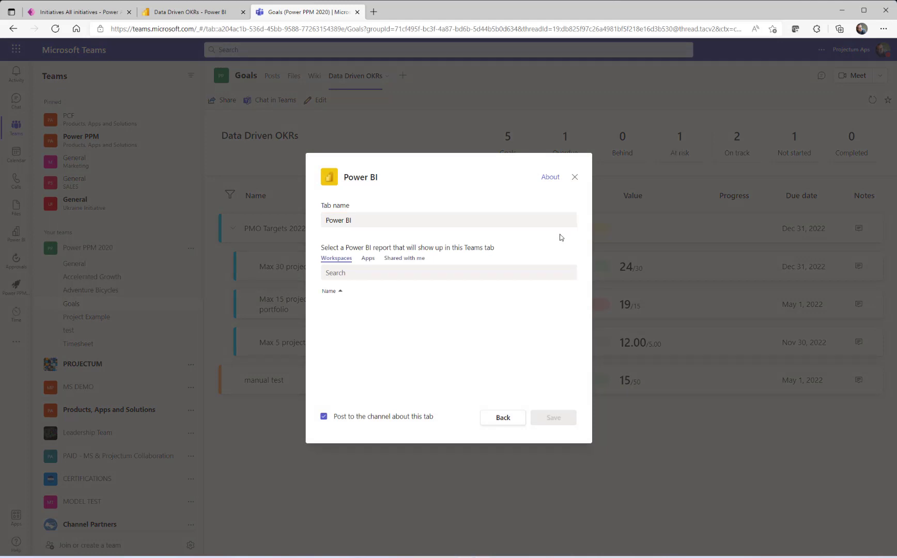
# Dismiss the Power BI tab dialog in Teams and show Power PPM's All initiatives list of 68 initiatives
pyautogui.click(575, 178)
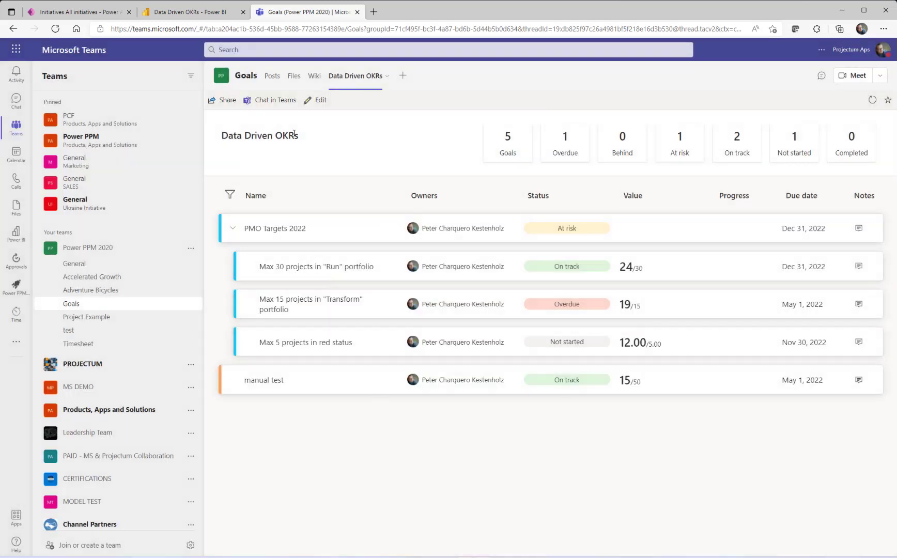
pyautogui.moveTo(305, 136); pyautogui.dragTo(221, 145)
pyautogui.click(354, 468)
pyautogui.click(101, 14)
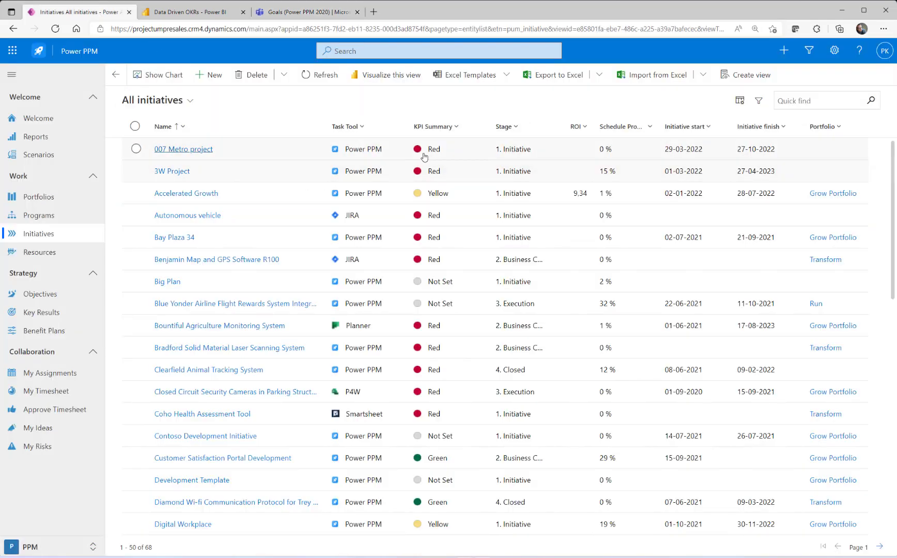